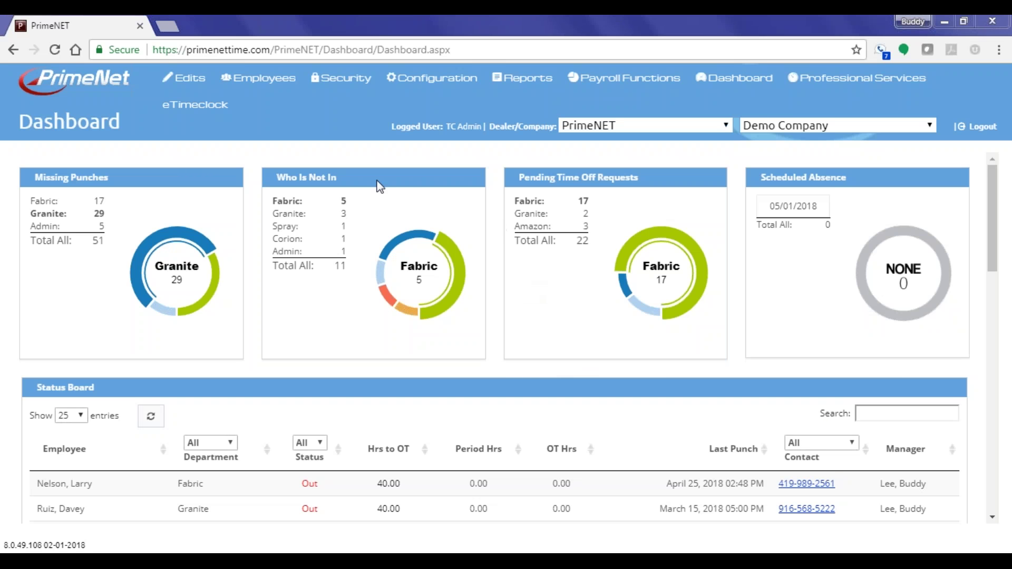
Open the company's rounding policies and start adding a new rounding policy.
mouse_move(433, 83)
mouse_move(429, 134)
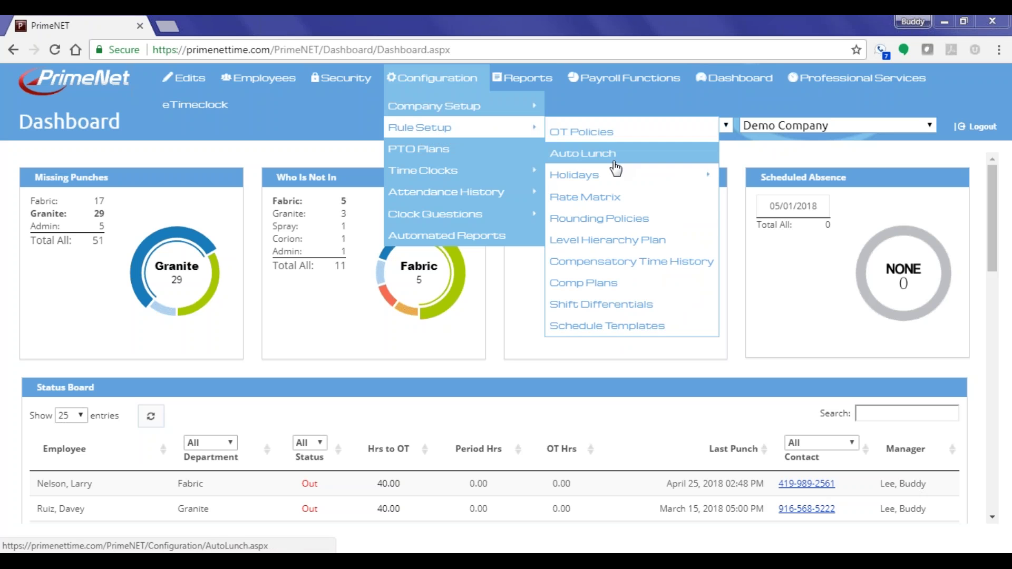
left_click(591, 221)
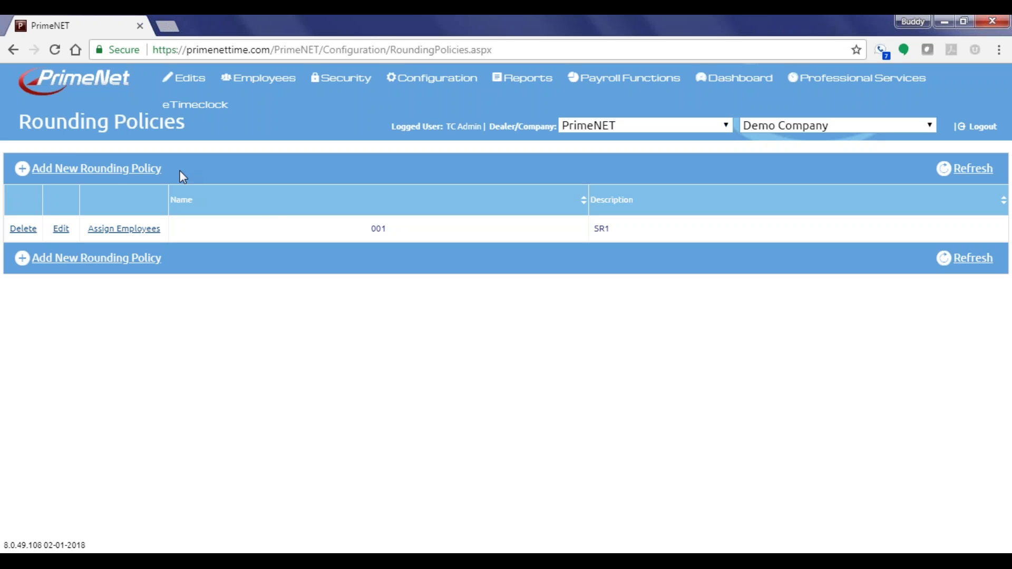
left_click(108, 174)
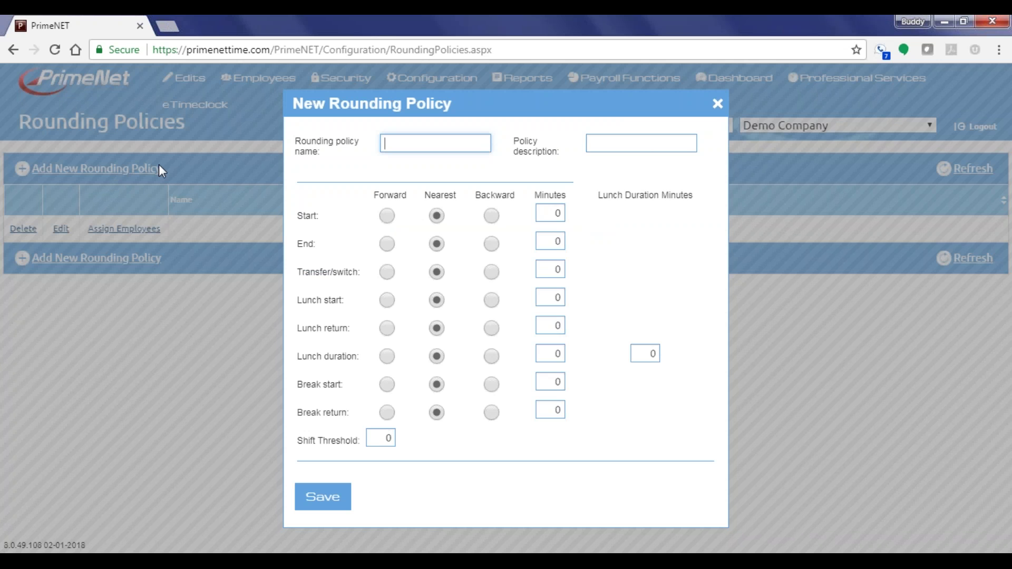
Name the new rounding policy 200 and give it the description Test Rounding.
type("200")
left_click(641, 141)
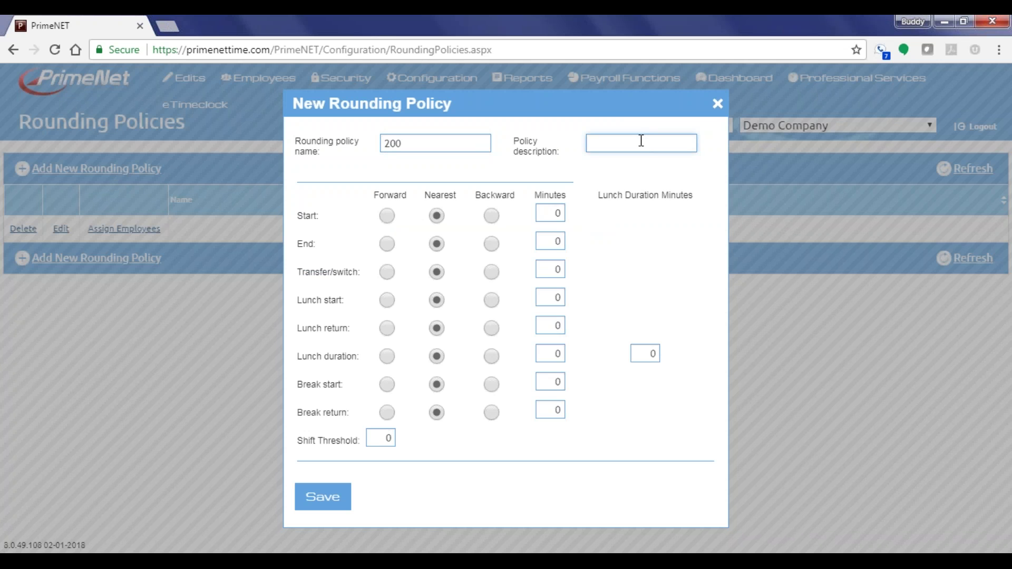
type("Test Rpounding")
left_click(626, 142)
key("BackSpace")
left_click(624, 141)
key("BackSpace")
Try Forward, Nearest and Backward rounding for the Start punch with 15, 5 and 7 minutes.
left_click(387, 215)
double_click(552, 213)
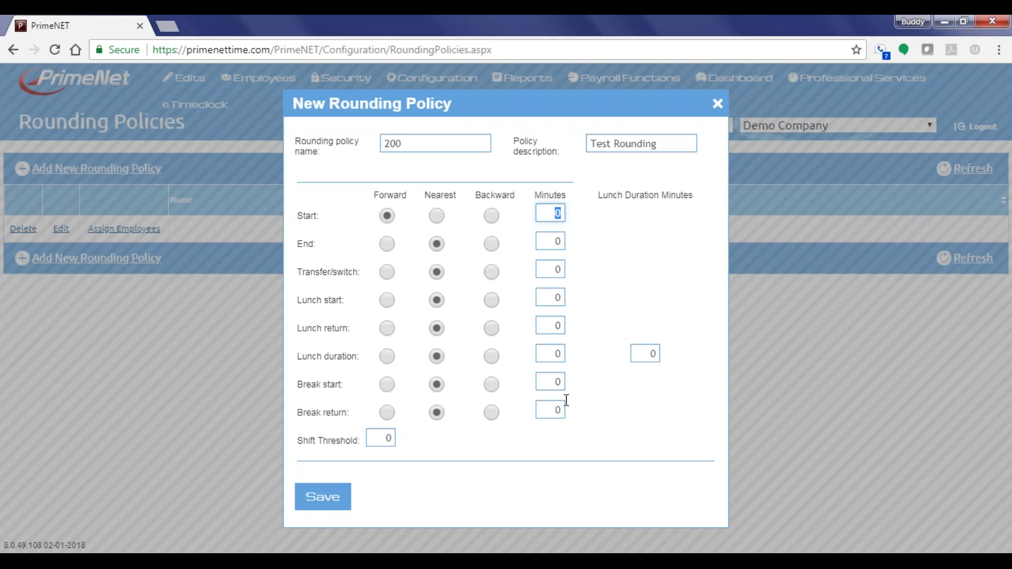
type("15")
left_click(436, 218)
left_click(491, 215)
double_click(563, 211)
type("5")
key("BackSpace")
type("7")
Set Start punches to round to the nearest 15 minutes and the End rounding to 15 minutes.
key("BackSpace")
type("15")
left_click(437, 214)
left_click(491, 215)
left_click(387, 216)
left_click(437, 215)
left_click(554, 242)
type("15")
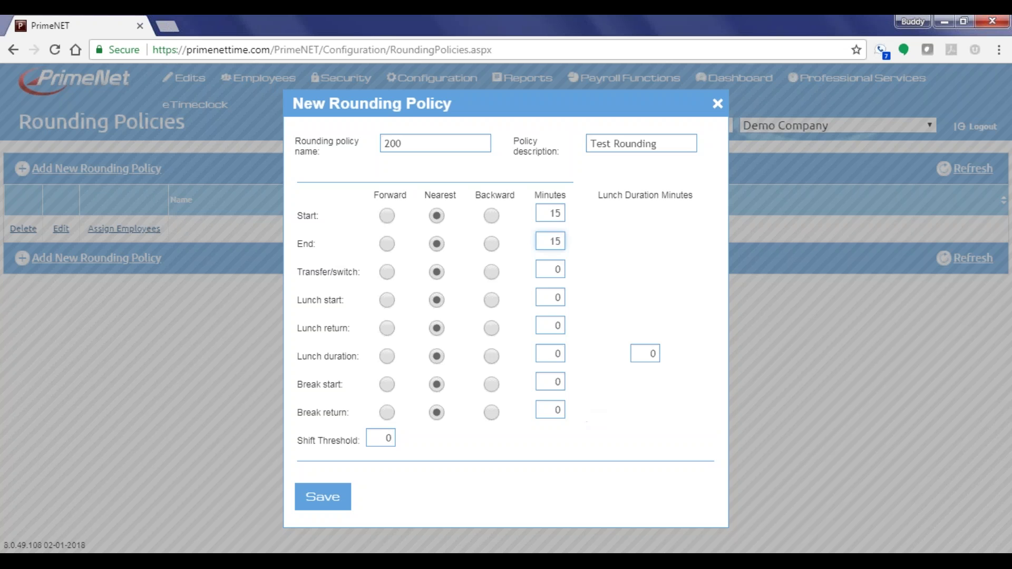
Set the Lunch Duration Minutes to 30 and the Shift Threshold to 5.
left_click(591, 245)
left_click(537, 270)
double_click(559, 326)
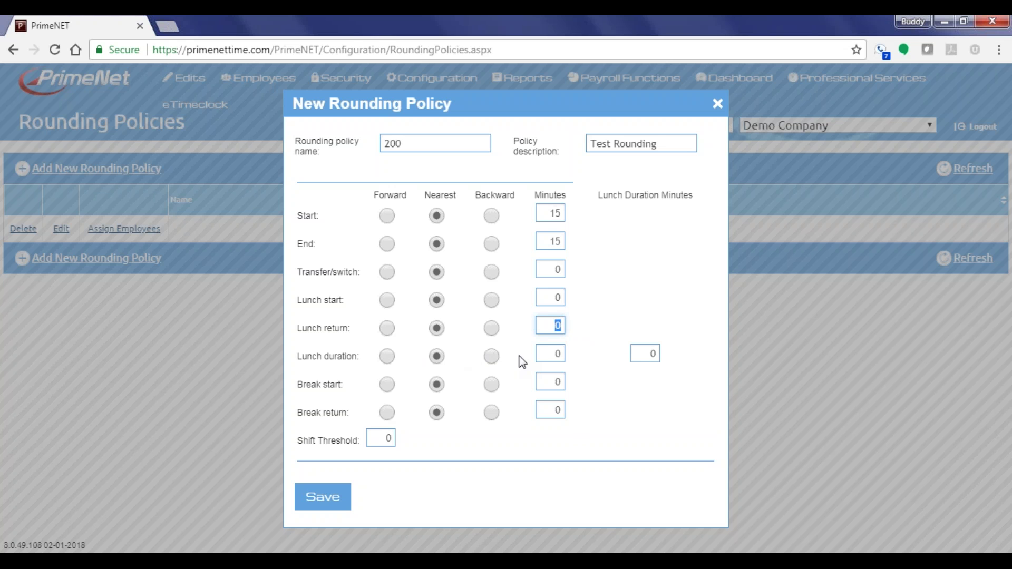
left_click(644, 353)
type("30")
left_click(634, 382)
double_click(555, 385)
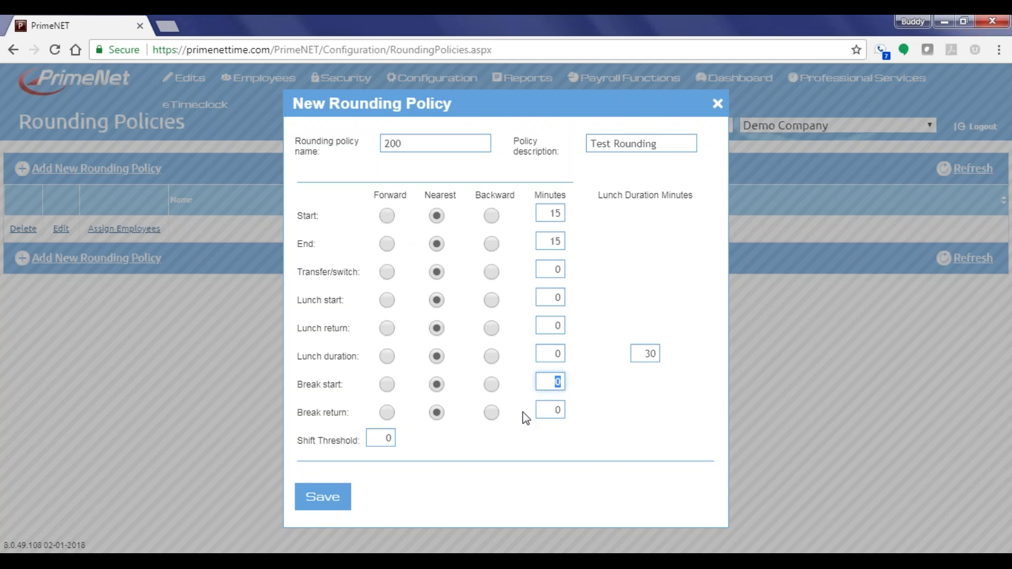
double_click(387, 437)
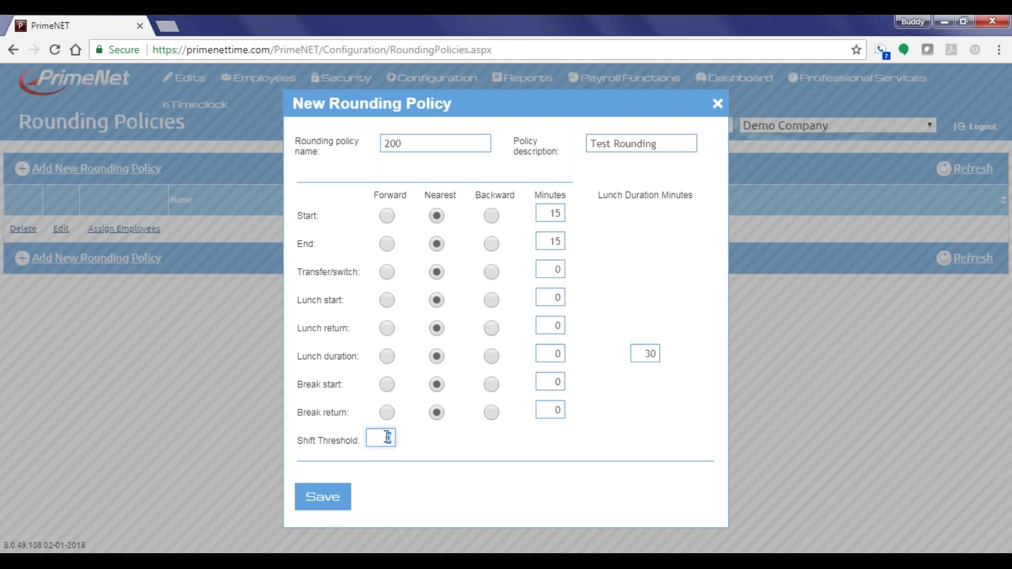
type("5")
Try to save the new rounding policy without a rounding value for lunch duration.
left_click(327, 503)
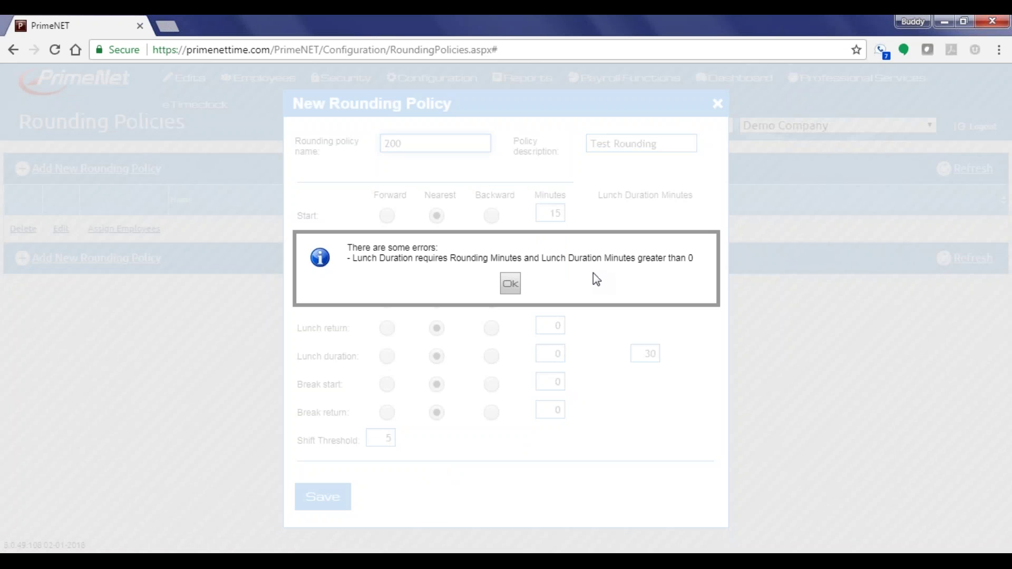
left_click(510, 284)
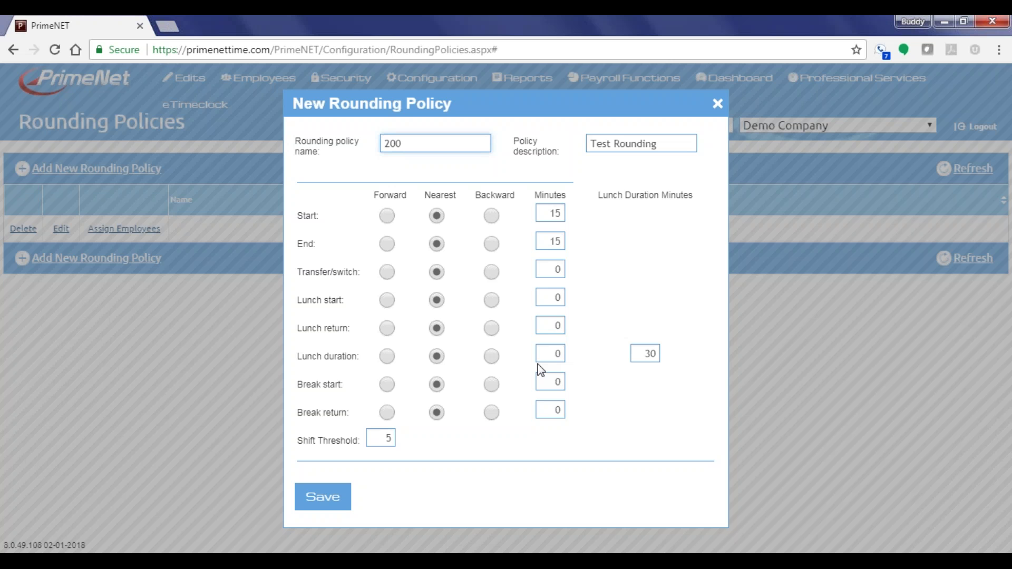
double_click(557, 354)
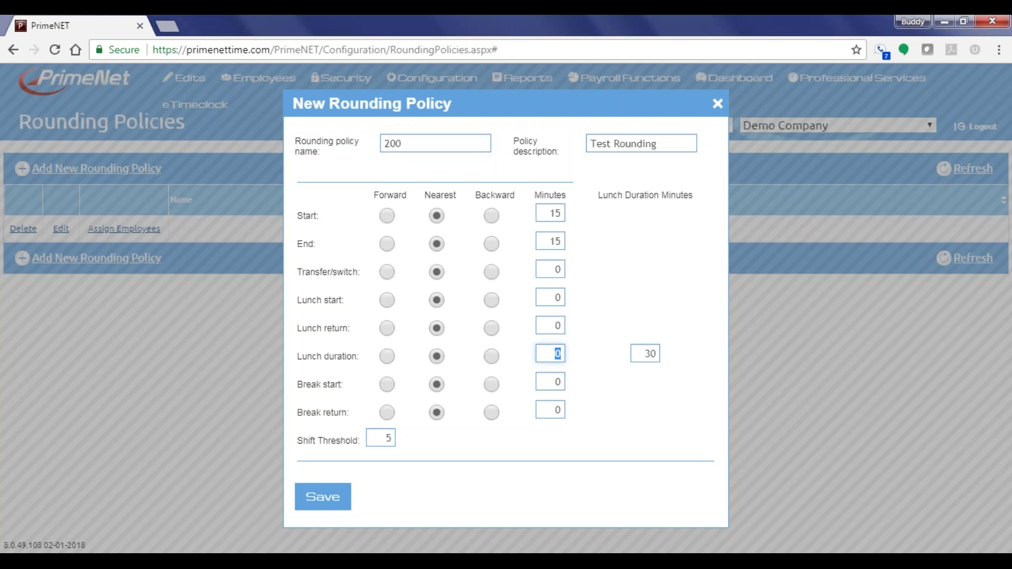
left_click(323, 497)
left_click(510, 283)
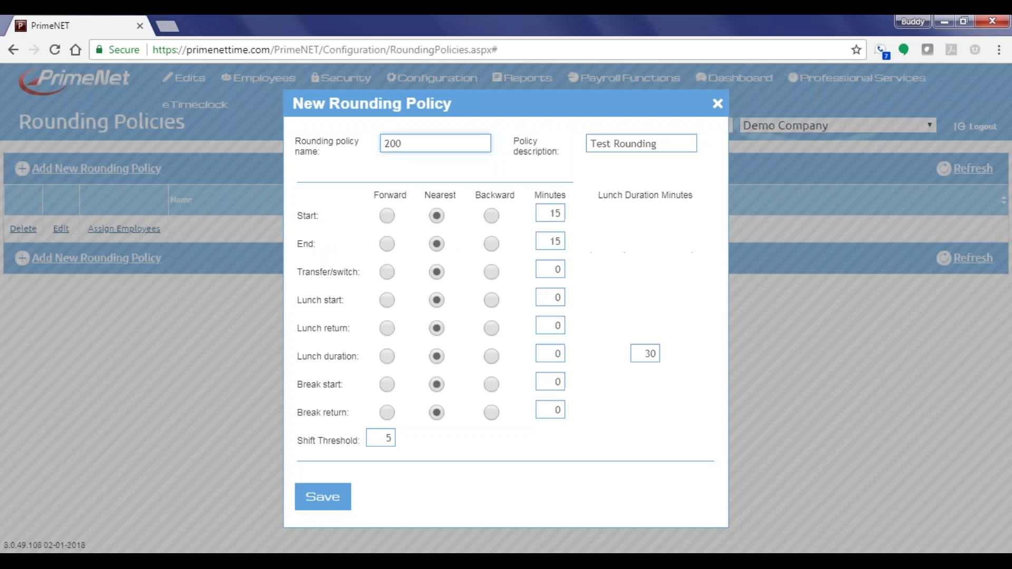
Set the lunch duration rounding to 1 minute and save the new policy.
double_click(555, 354)
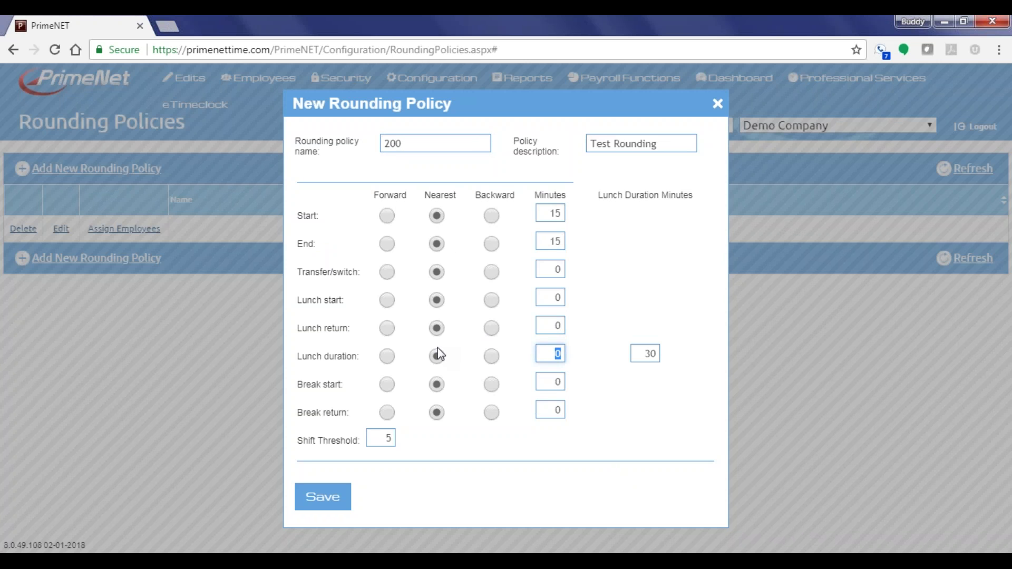
type("1")
left_click(324, 503)
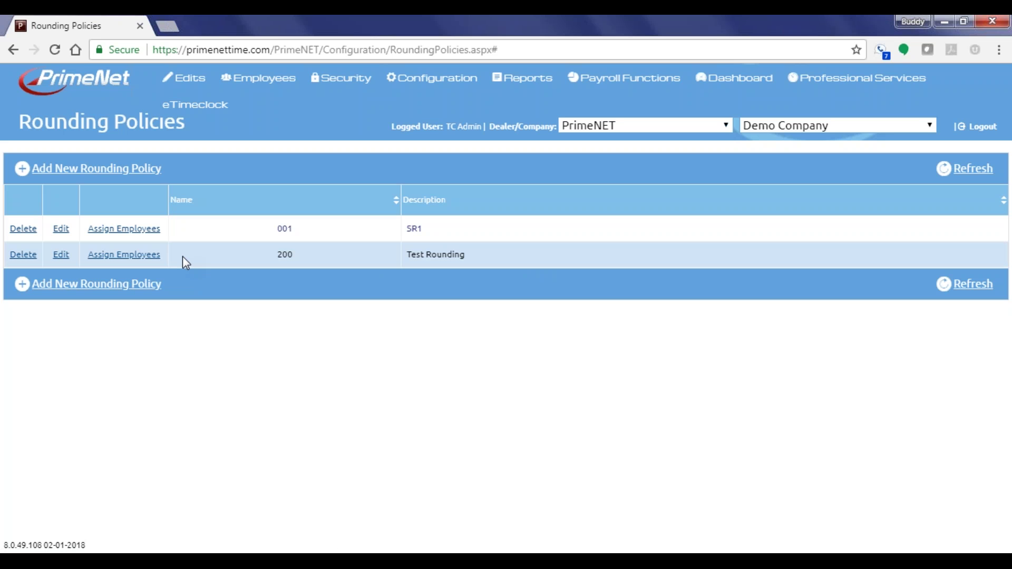
Open the employee assignment for policy 200 and filter the employees by one employee's card ID.
left_click(127, 255)
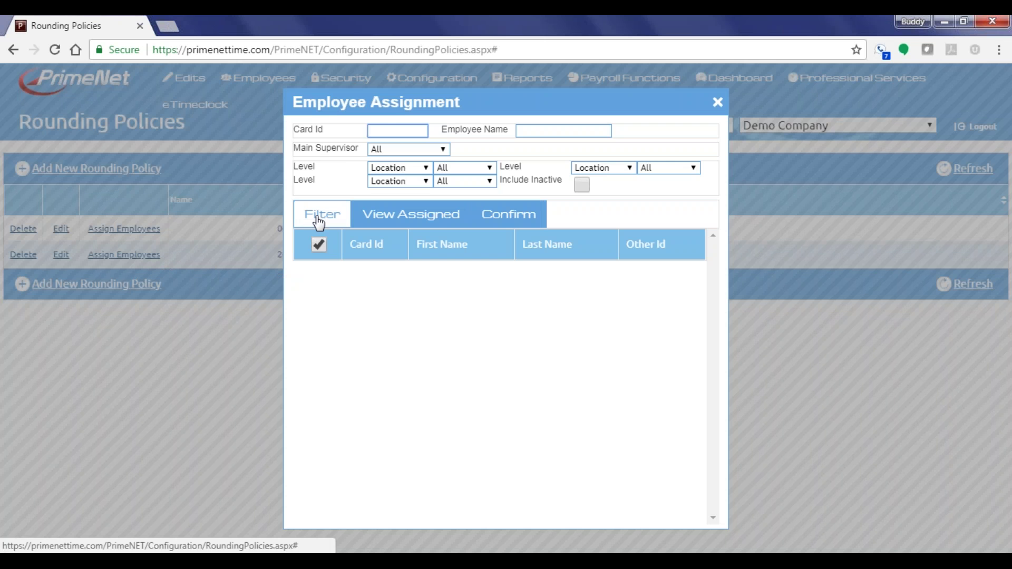
type("7777")
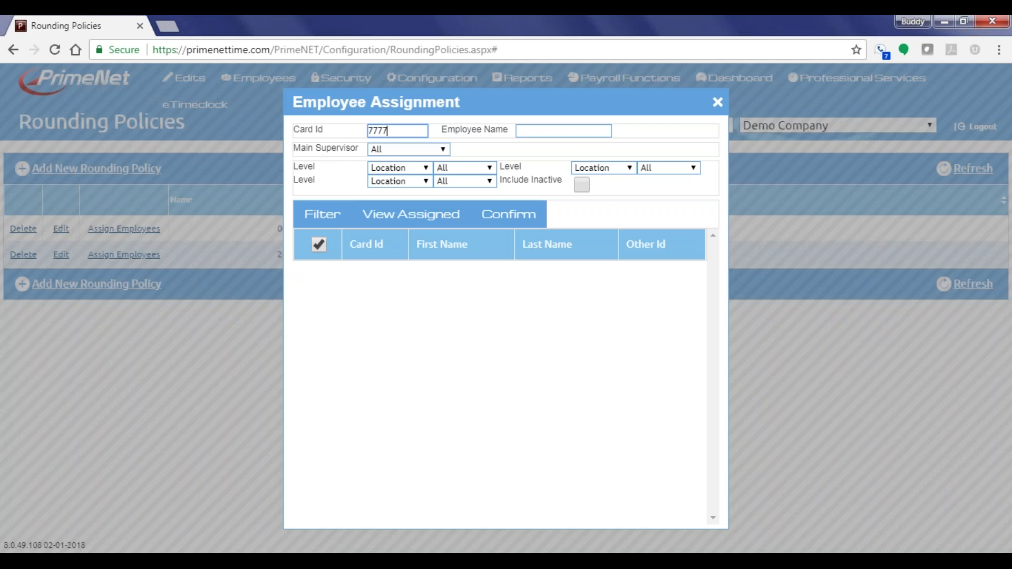
left_click(325, 216)
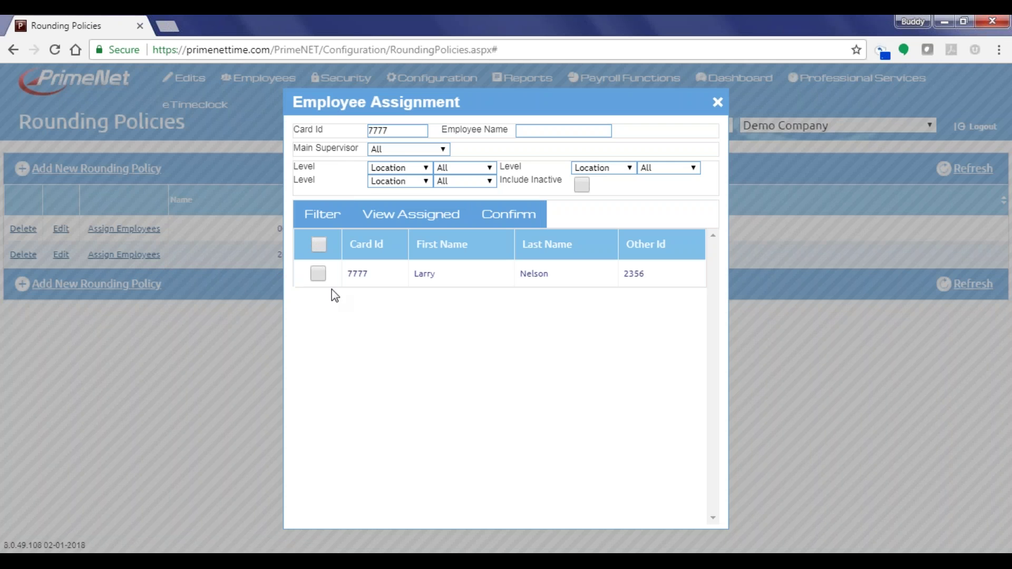
left_click(317, 274)
left_click(318, 273)
Clear the card ID filter and list all employees available for assignment.
left_click_drag(414, 132, 325, 131)
key("BackSpace")
left_click(524, 131)
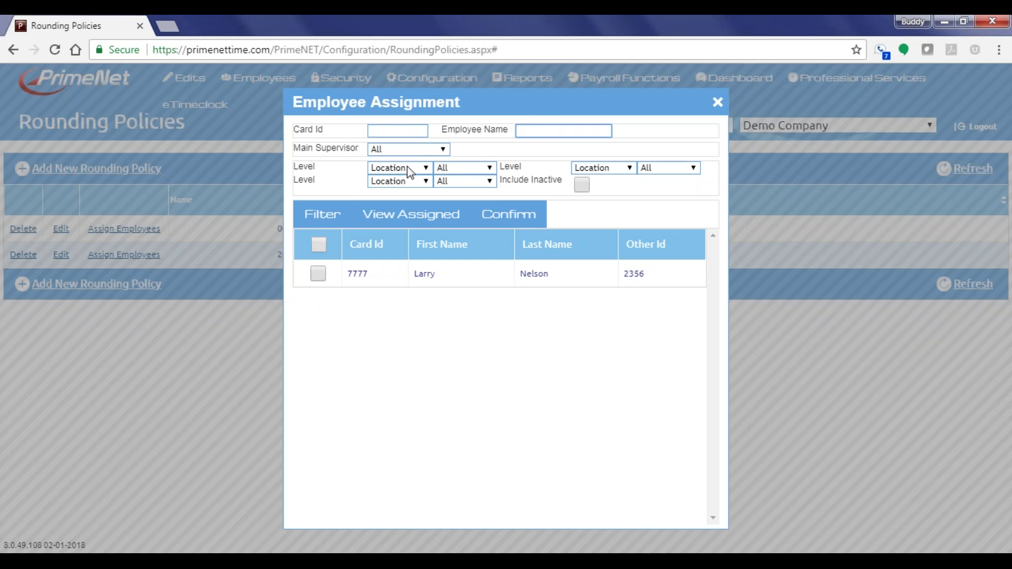
left_click(460, 172)
left_click(461, 172)
left_click(315, 217)
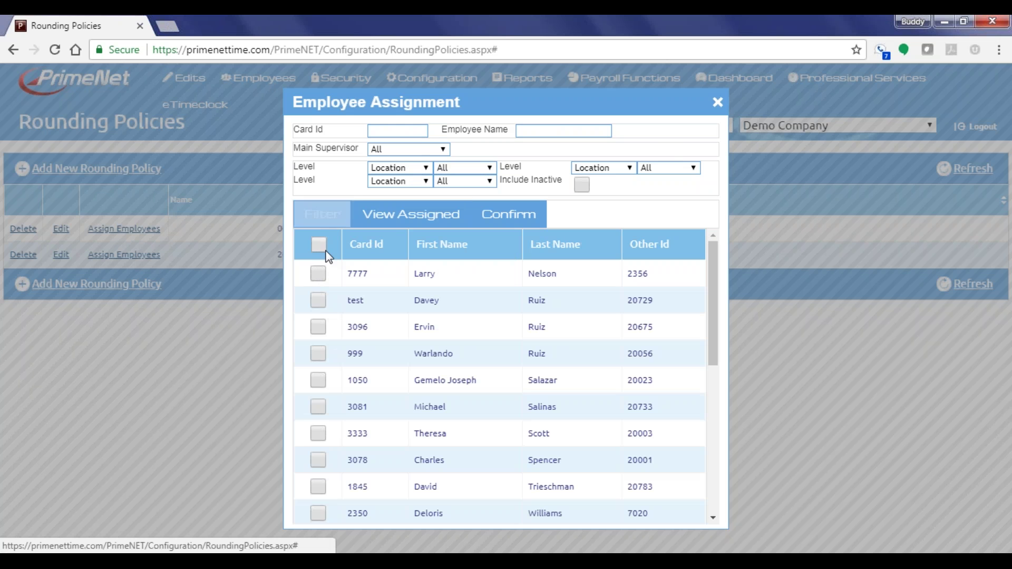
scroll(321, 274, "down", 6)
scroll(321, 274, "up", 6)
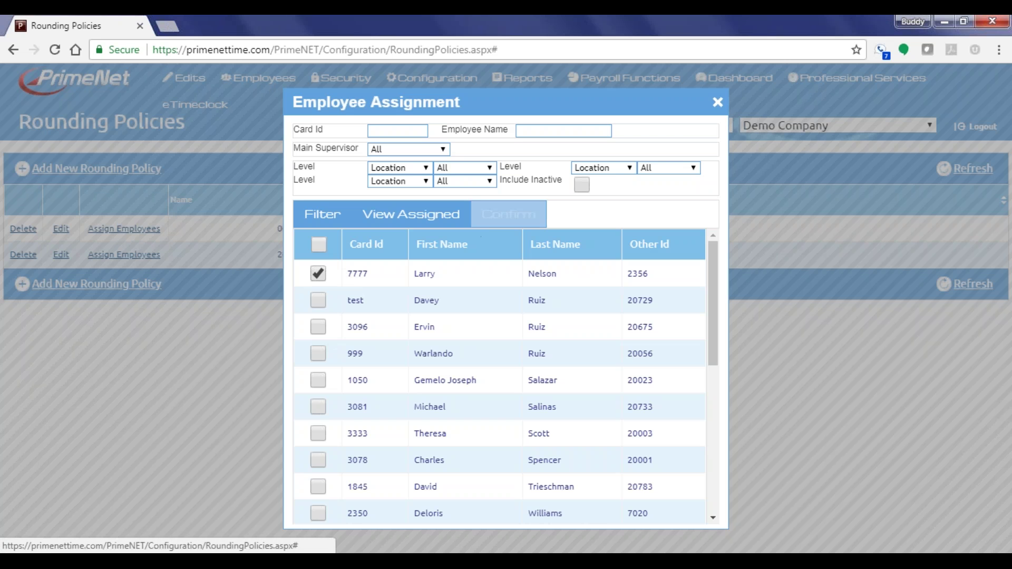
Try selecting the first four employees individually and then all employees at once, clearing each selection.
left_click(318, 299)
left_click(318, 327)
left_click(318, 353)
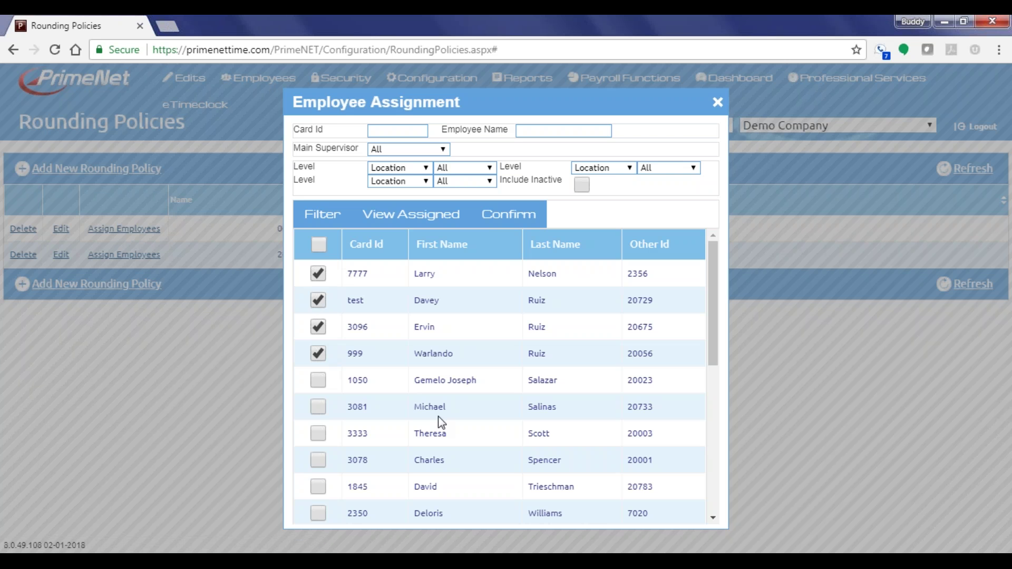
left_click(318, 273)
left_click(318, 300)
left_click(318, 326)
left_click(318, 353)
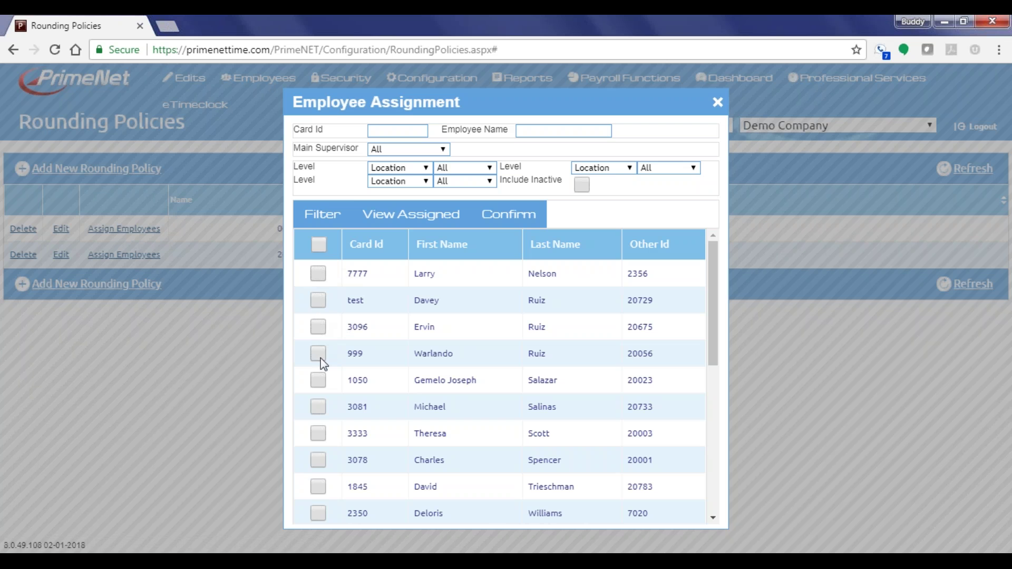
left_click(319, 244)
left_click(318, 244)
Assign only the first listed employee to rounding policy 200 and confirm the assignment.
left_click(317, 274)
left_click(476, 226)
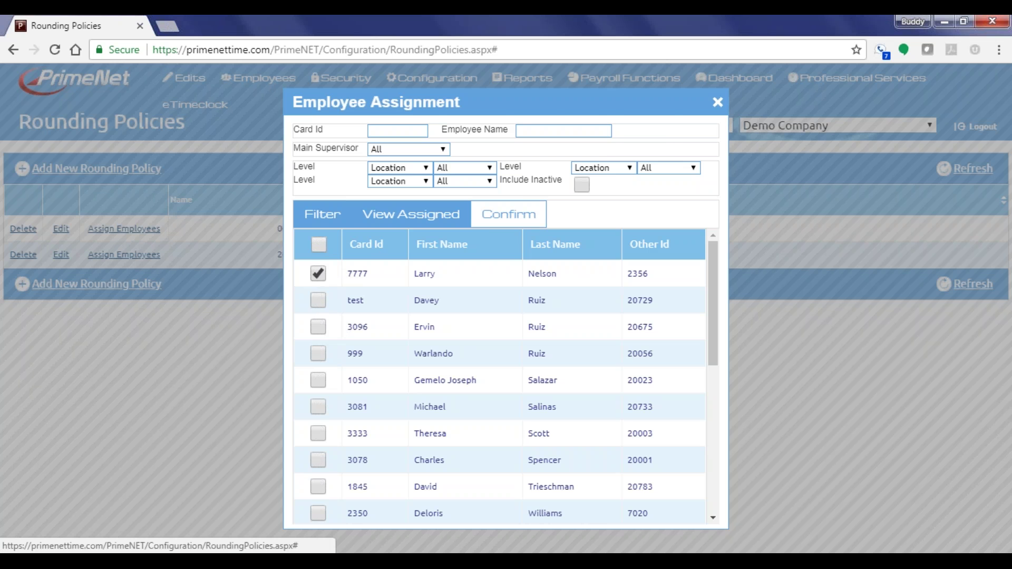
left_click(578, 131)
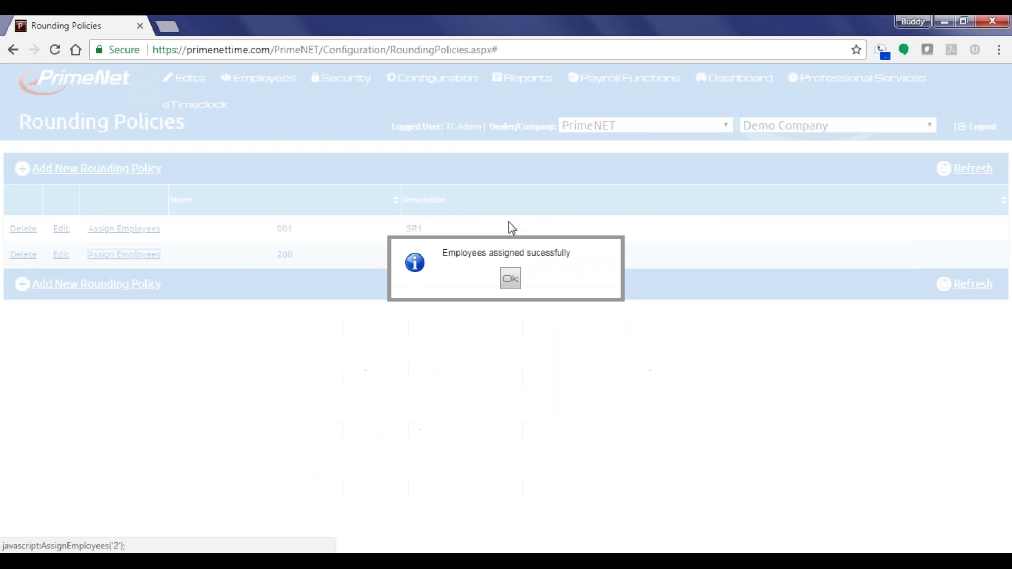
left_click(511, 281)
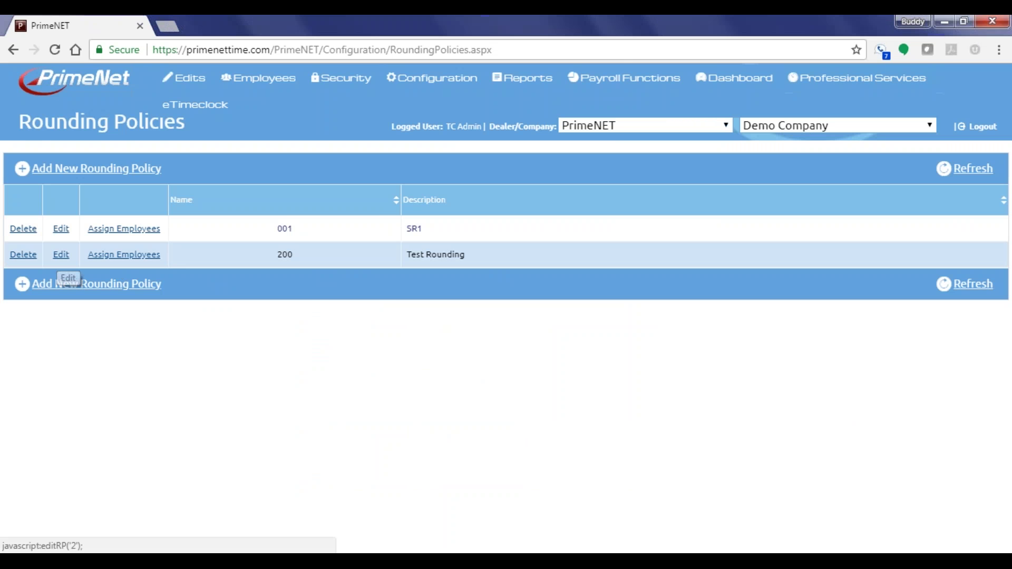
Edit rounding policy 200 to set the lunch duration rounding to 20 minutes, and save it.
left_click(62, 255)
double_click(557, 358)
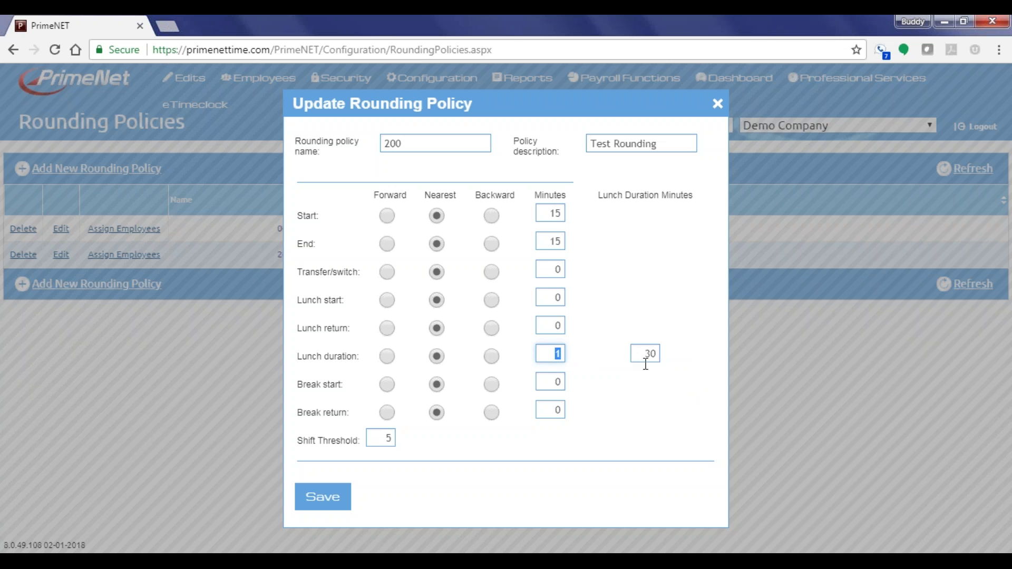
left_click(553, 355)
double_click(551, 356)
type("20")
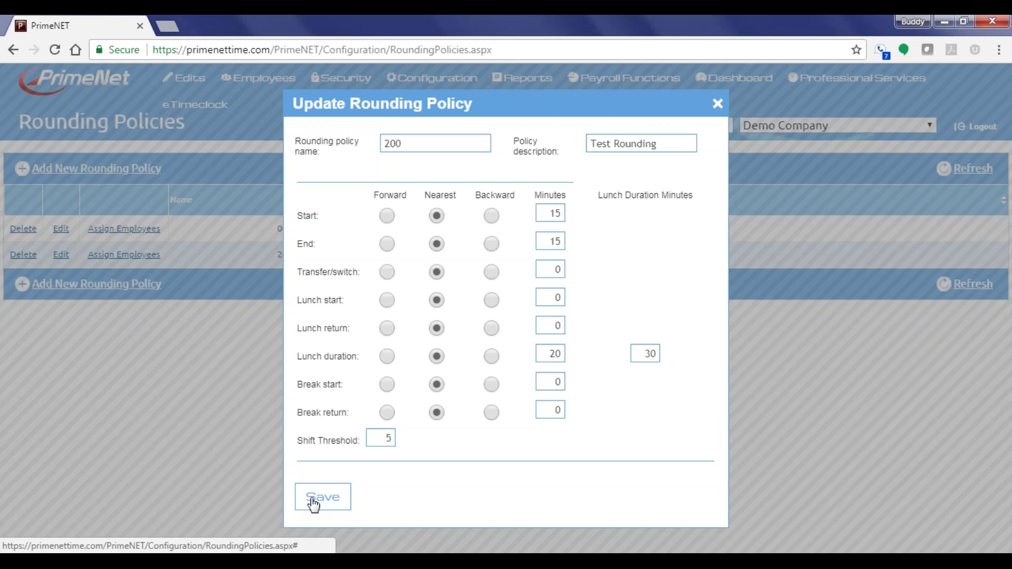
left_click(314, 505)
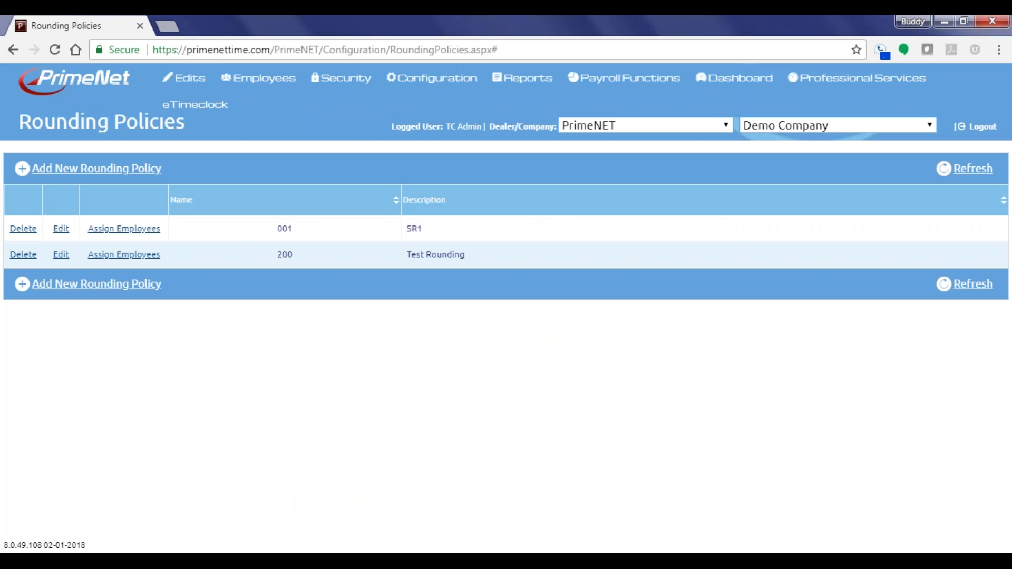